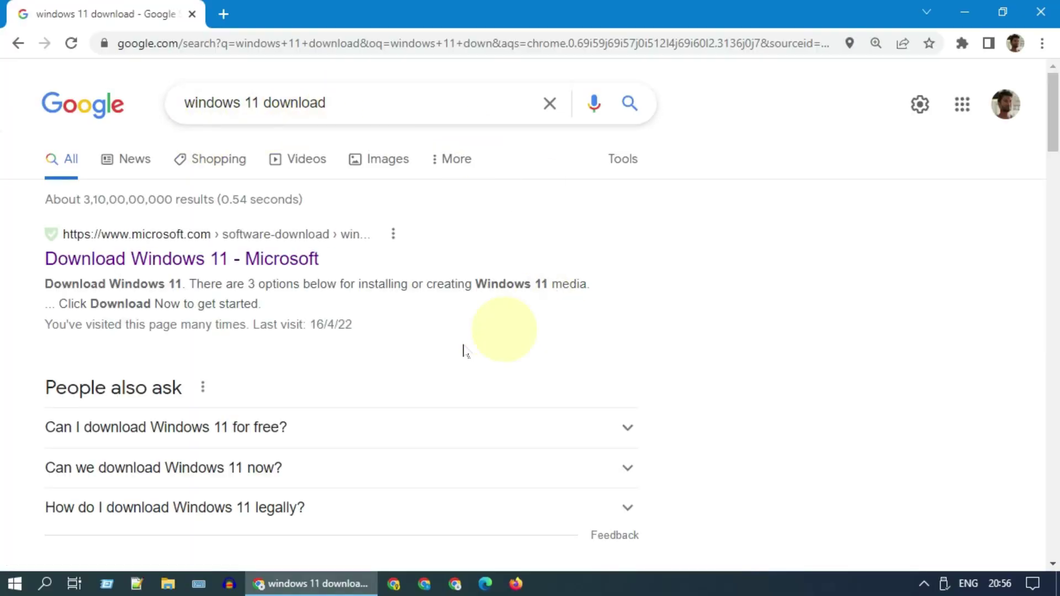
# - From Microsoft's Download Windows 11 page, download the Media Creation Tool under Create Windows 11 Installation Media
pyautogui.click(228, 268)
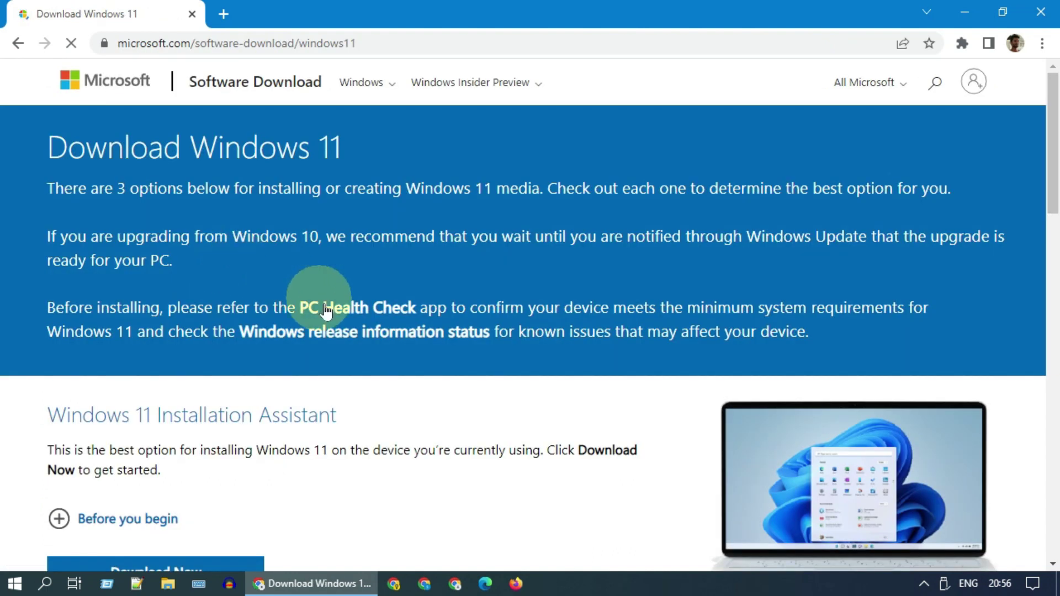
pyautogui.scroll(-3, 415, 391)
pyautogui.scroll(-7, 415, 393)
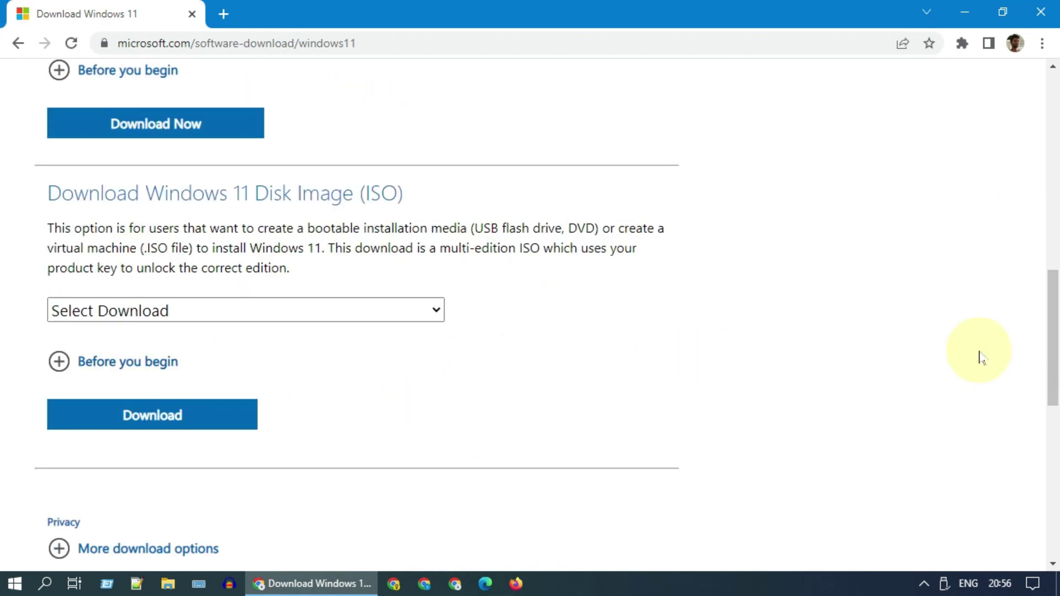
pyautogui.scroll(5, 1052, 348)
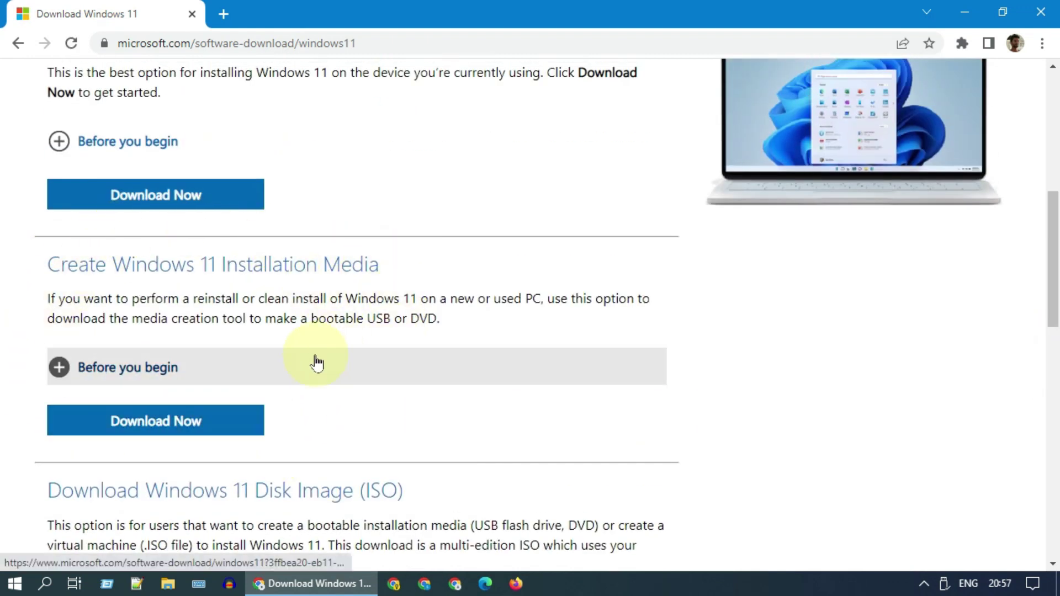
pyautogui.moveTo(49, 265); pyautogui.dragTo(407, 263)
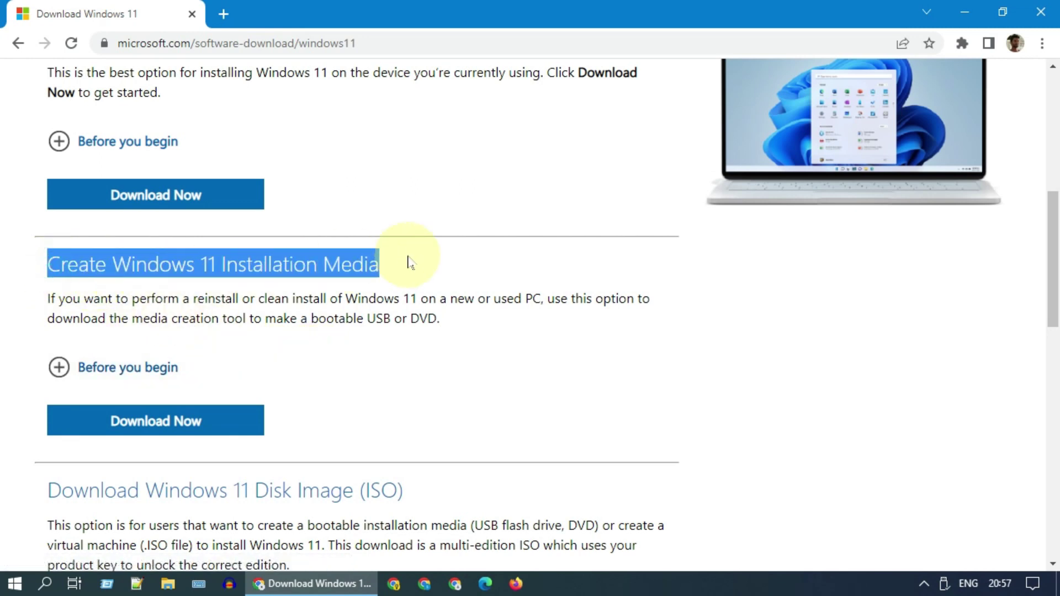
pyautogui.click(184, 427)
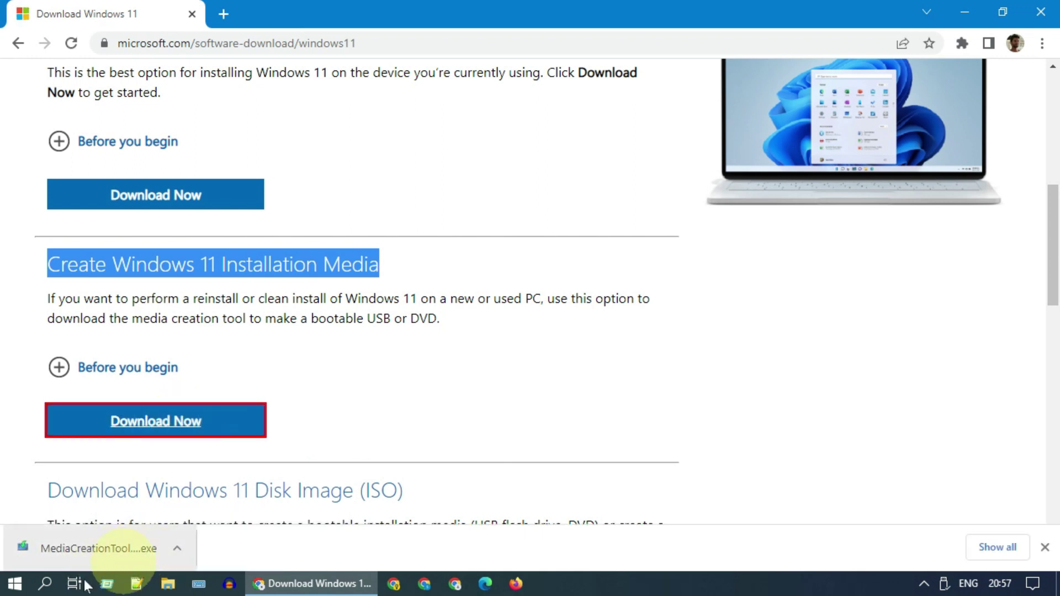
# - Run the downloaded MediaCreationTool.exe past the security warning and accept the license terms
pyautogui.click(103, 556)
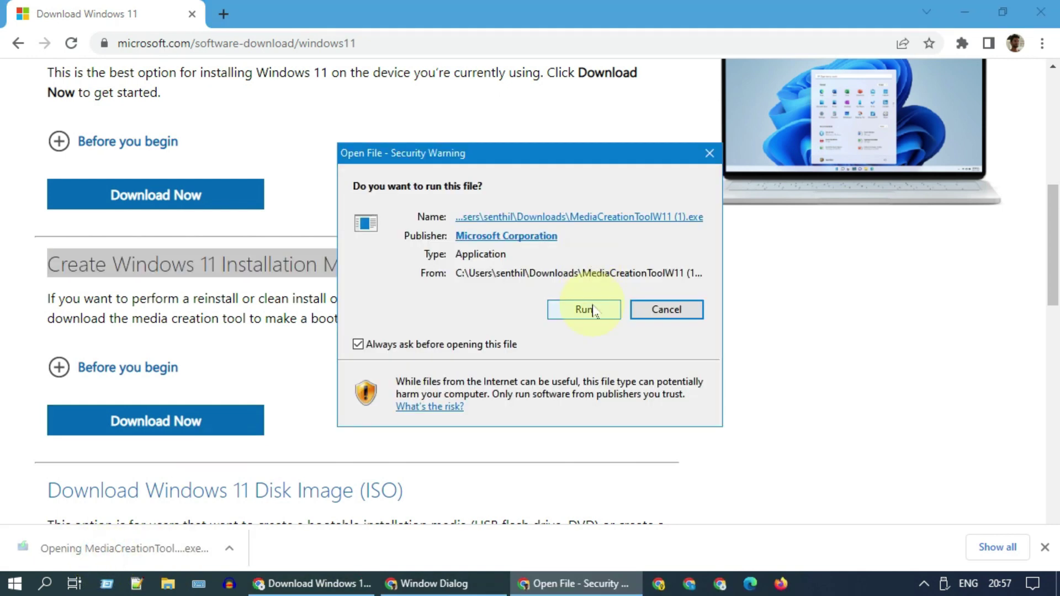
pyautogui.click(585, 310)
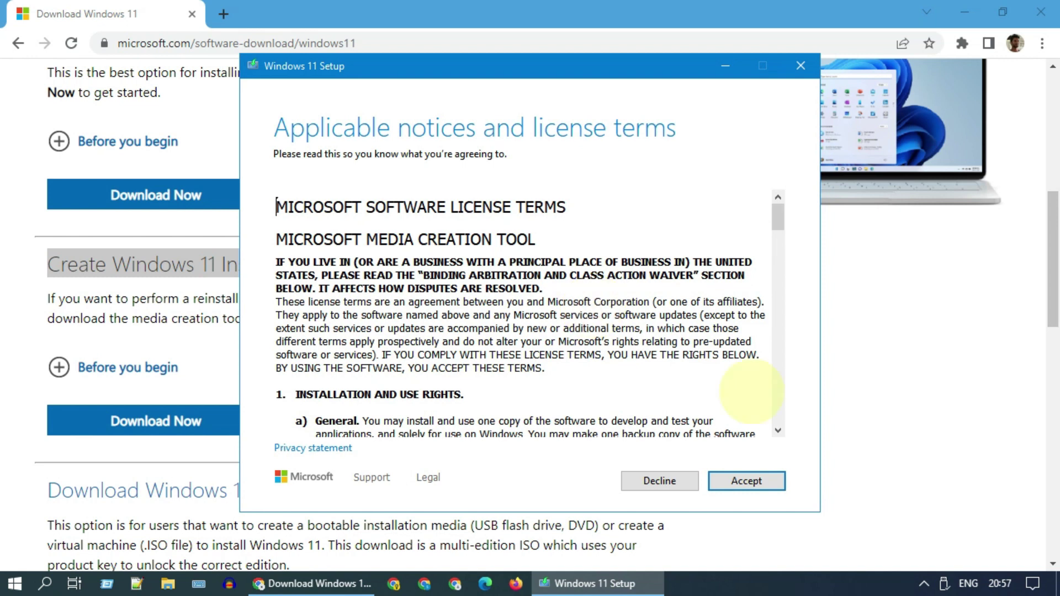
pyautogui.click(765, 490)
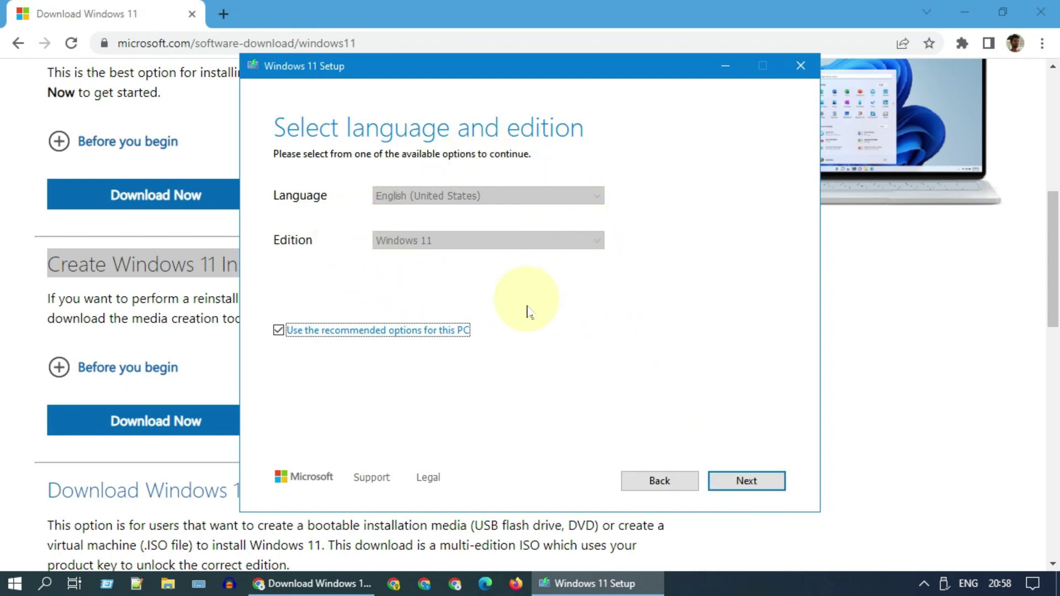
# - Review the language choices, then keep the recommended English (United States) Windows 11 options
pyautogui.click(279, 332)
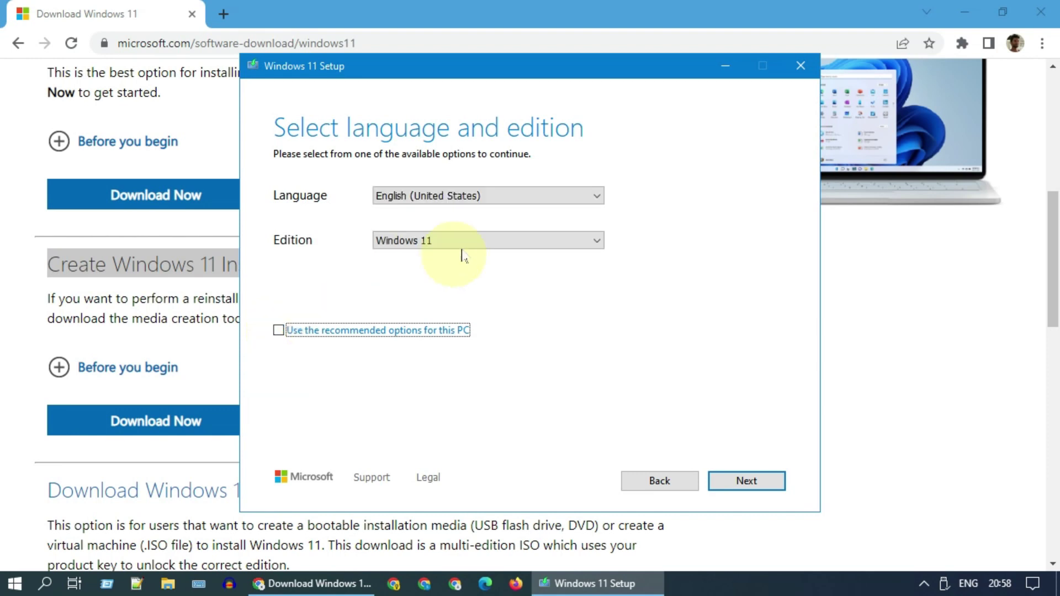
pyautogui.click(584, 203)
pyautogui.click(583, 197)
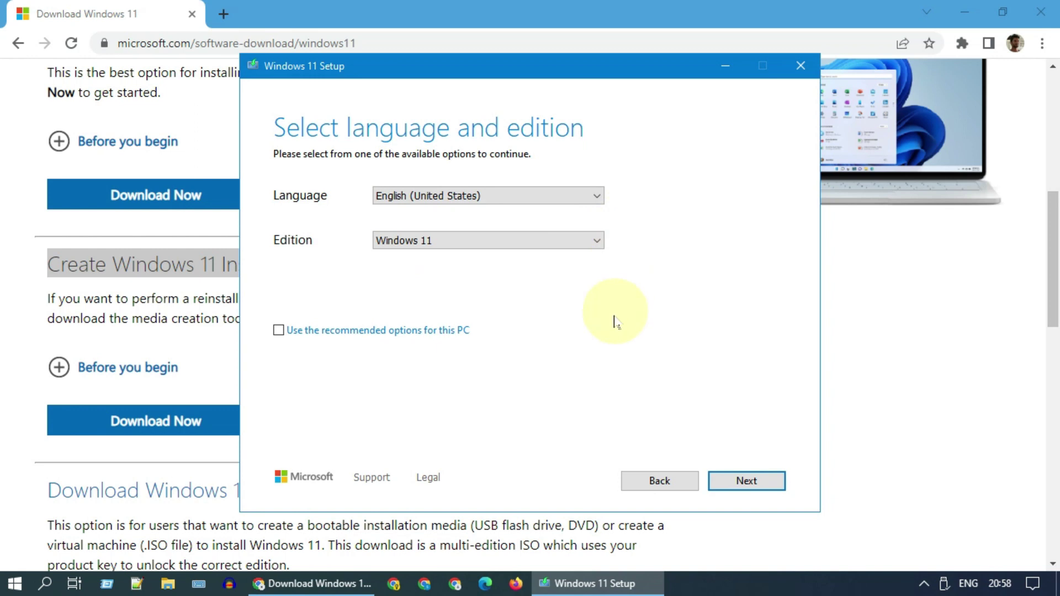
pyautogui.click(279, 330)
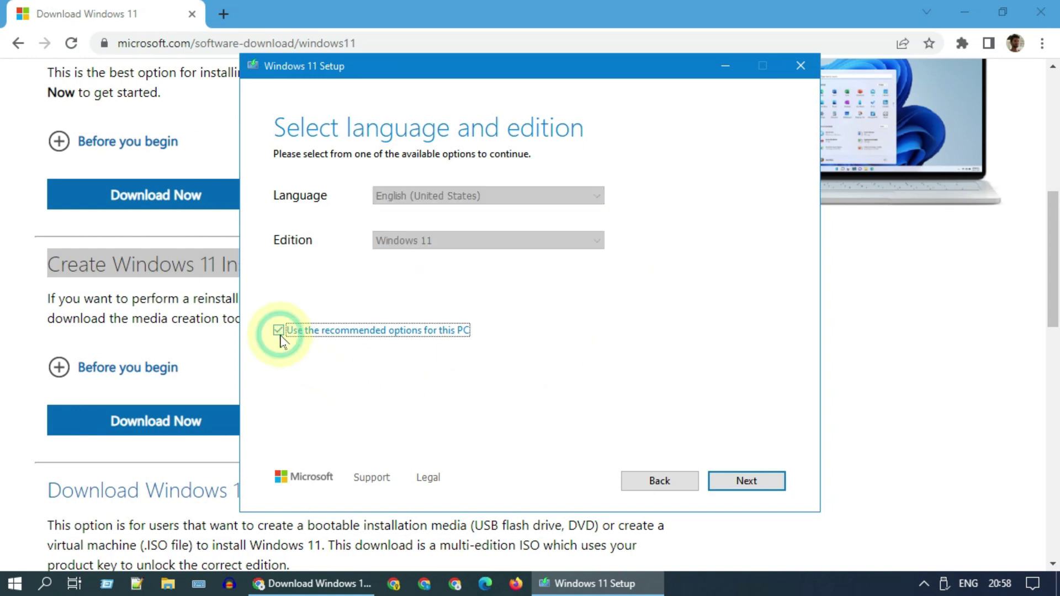
# - Confirm English (United States) Windows 11 and choose USB flash drive as the installation media
pyautogui.click(757, 493)
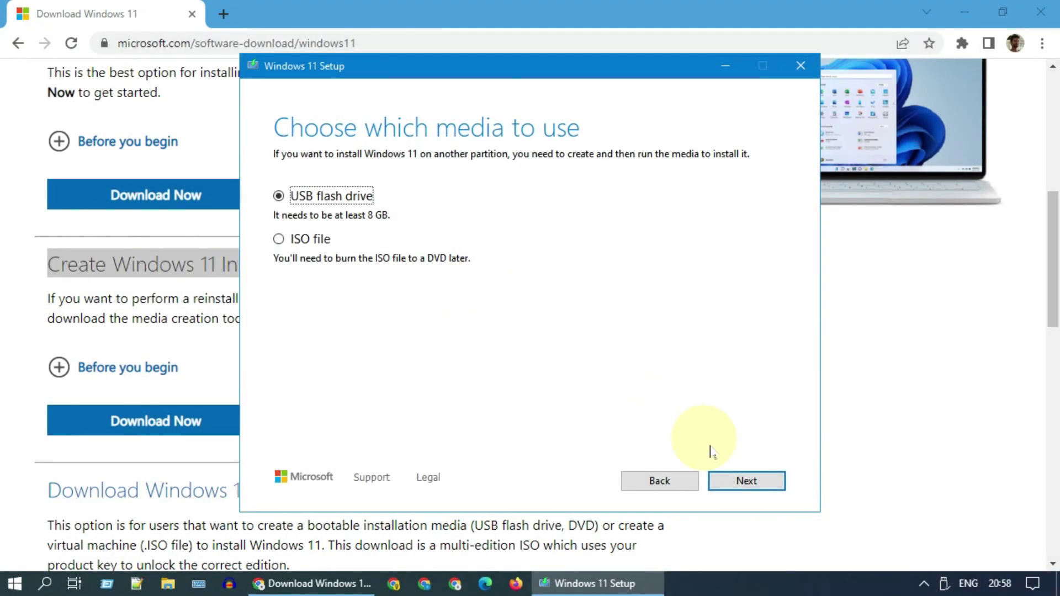
pyautogui.click(747, 482)
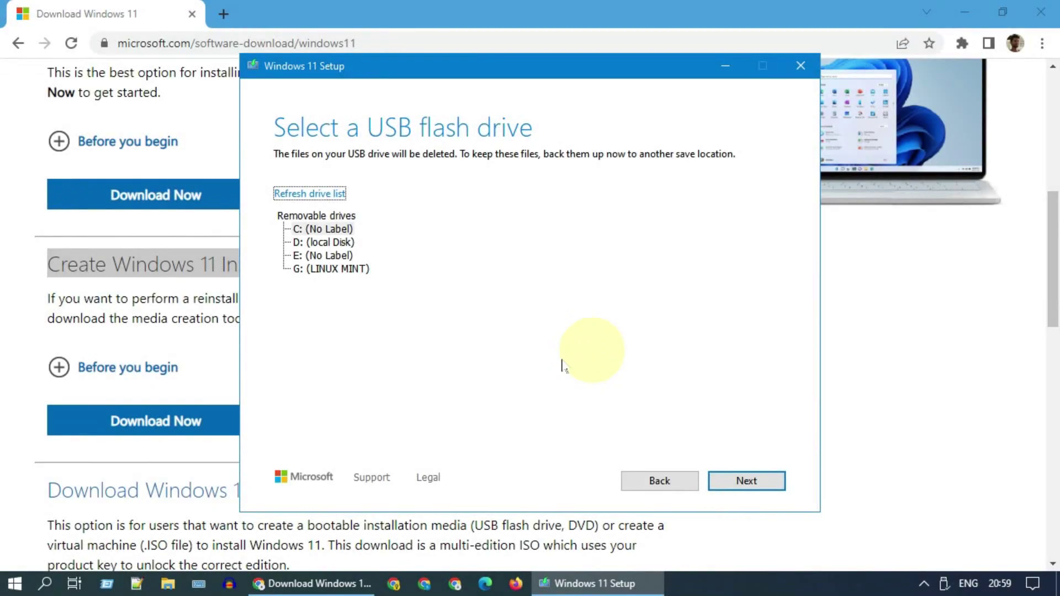
# - Open Disk Management from the Start button's menu to check that Disk 2 is the 57.33 GB LINUX MINT (G:) drive
pyautogui.rightClick(14, 584)
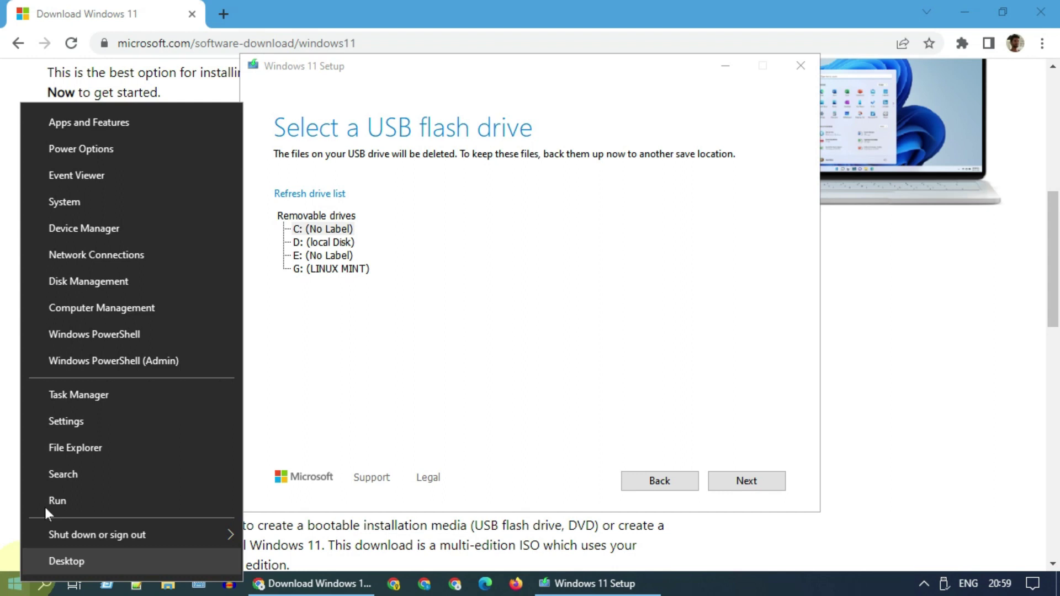
pyautogui.click(166, 274)
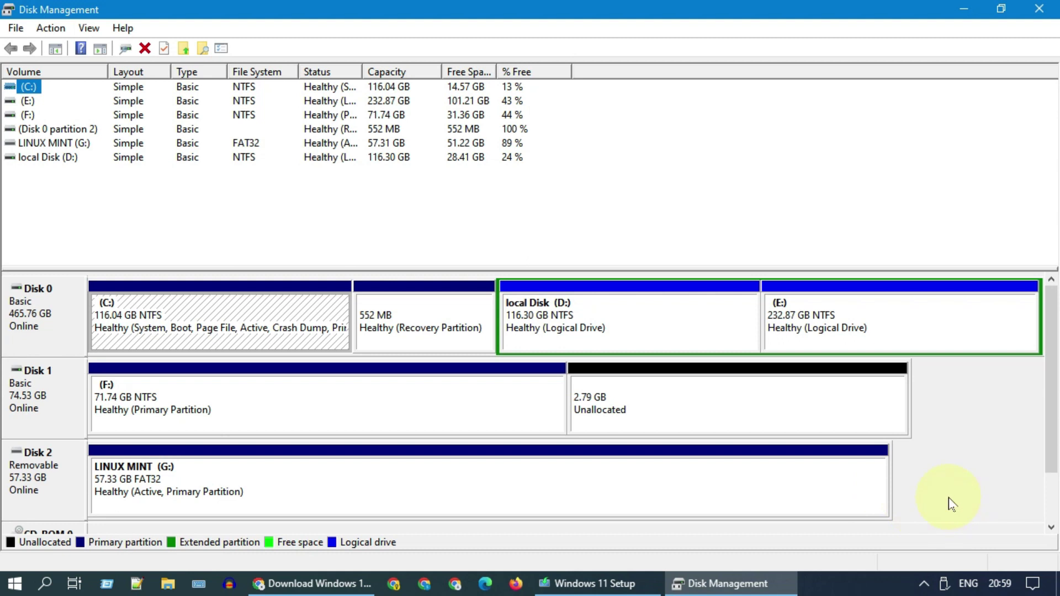
# - Close Disk Management, select G: (LINUX MINT) as the target, and write Windows 11 to it
pyautogui.click(1039, 9)
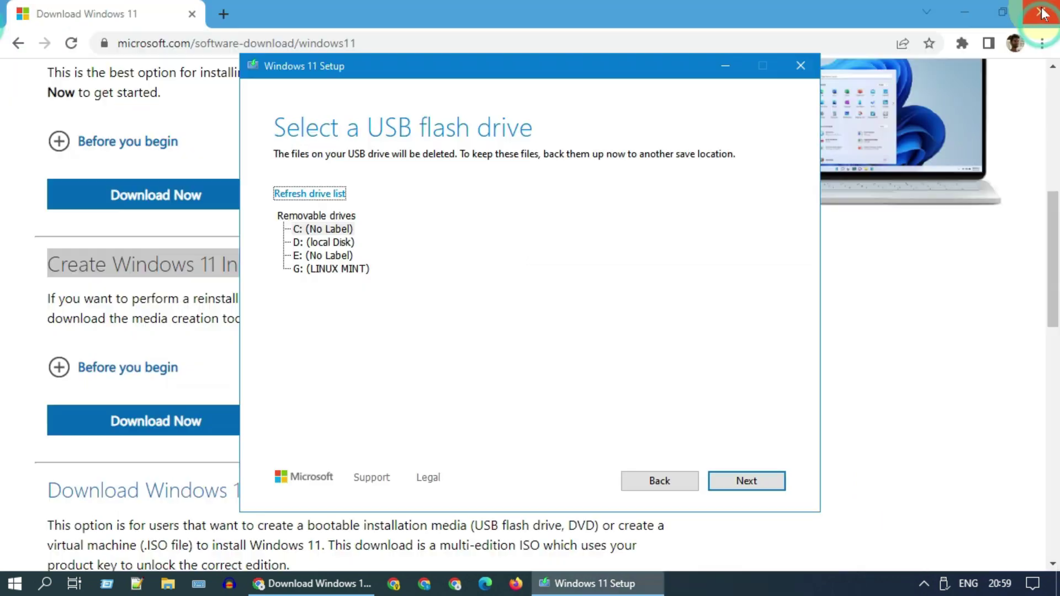
pyautogui.click(313, 268)
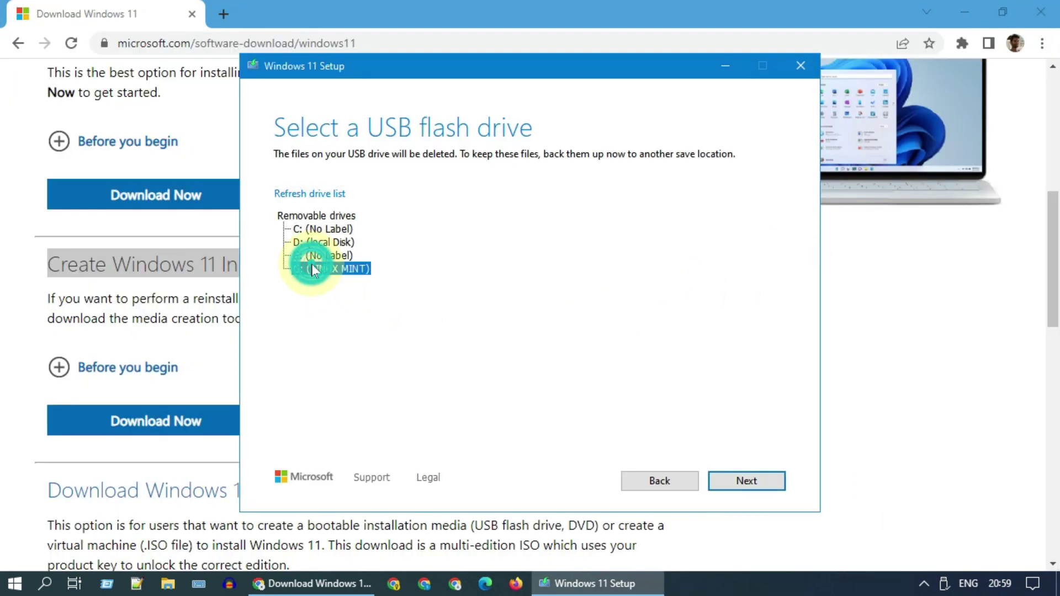
pyautogui.click(745, 483)
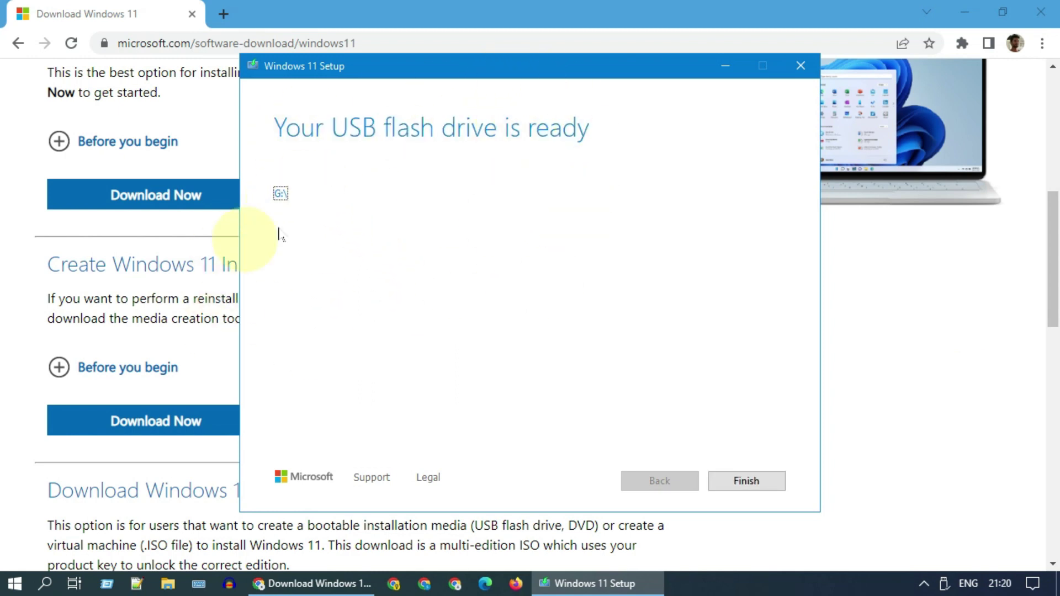
# - Close the ESD-USB (G:) window and Chrome, then finish Windows 11 Setup
pyautogui.click(281, 196)
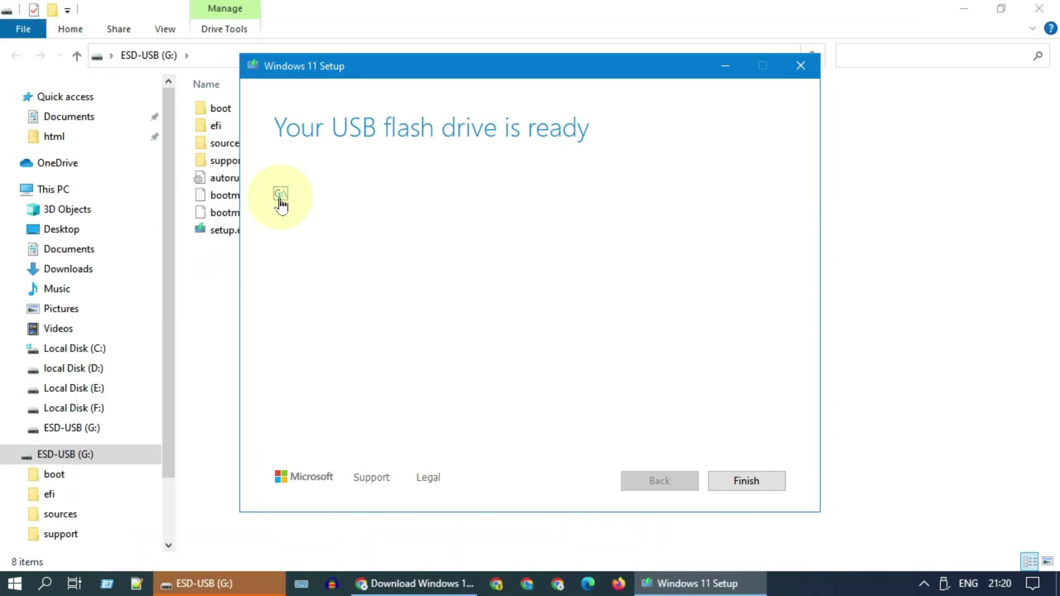
pyautogui.click(734, 66)
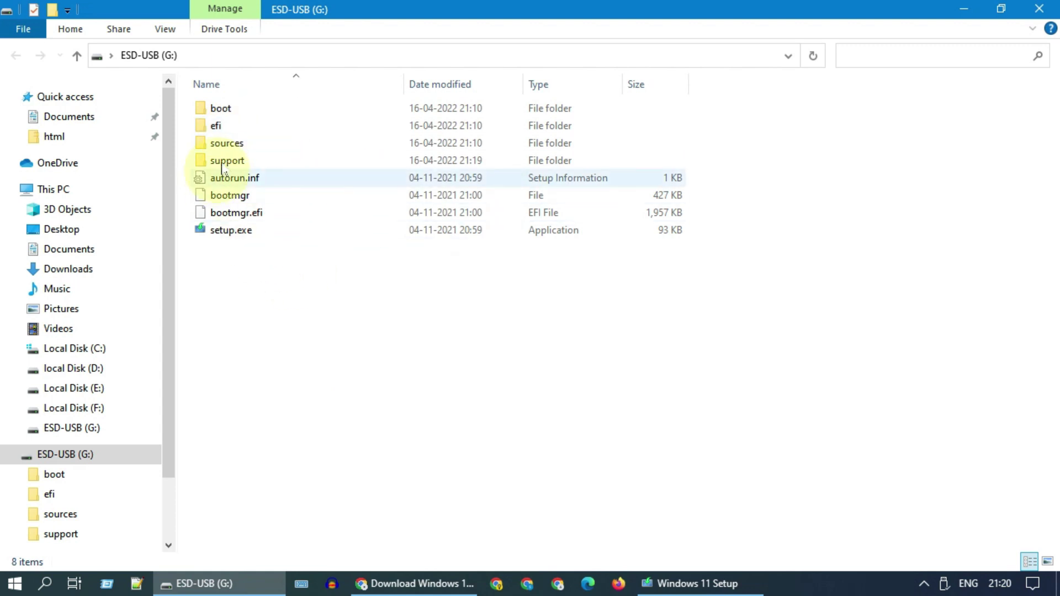
pyautogui.click(1050, 14)
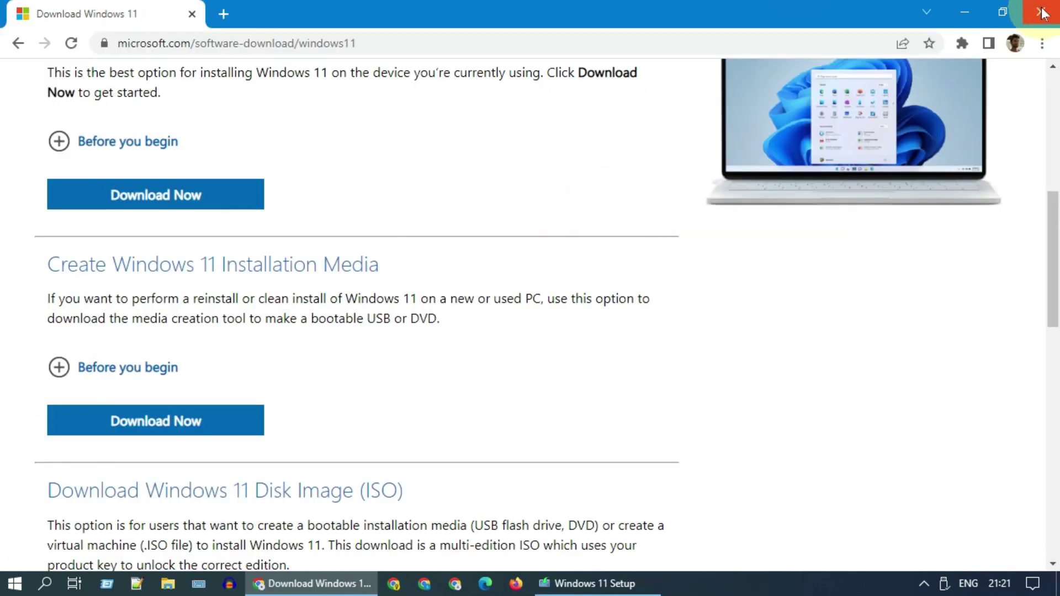
pyautogui.click(1044, 12)
pyautogui.click(516, 584)
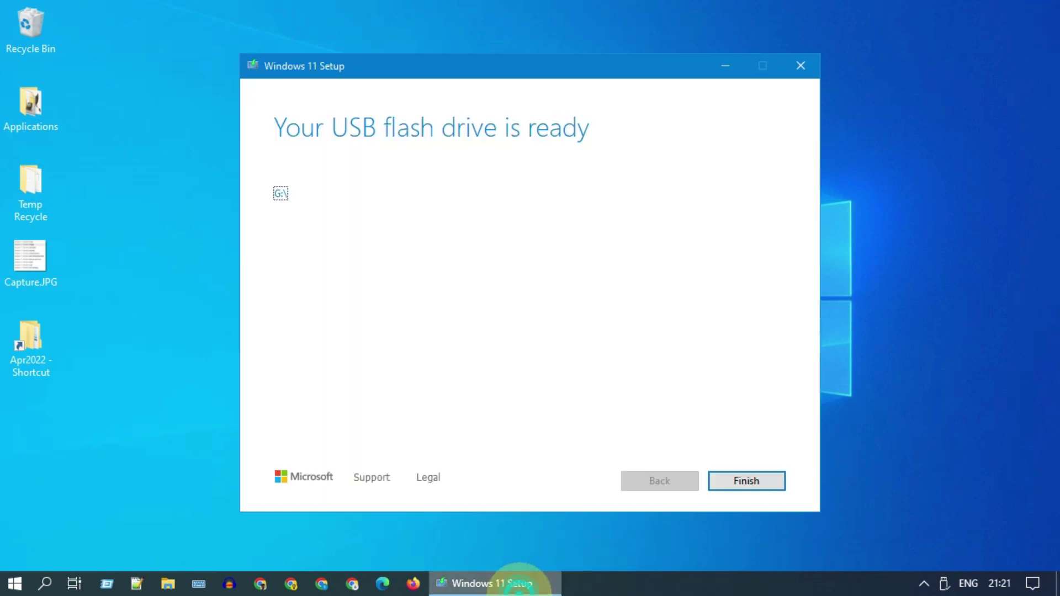
pyautogui.click(731, 489)
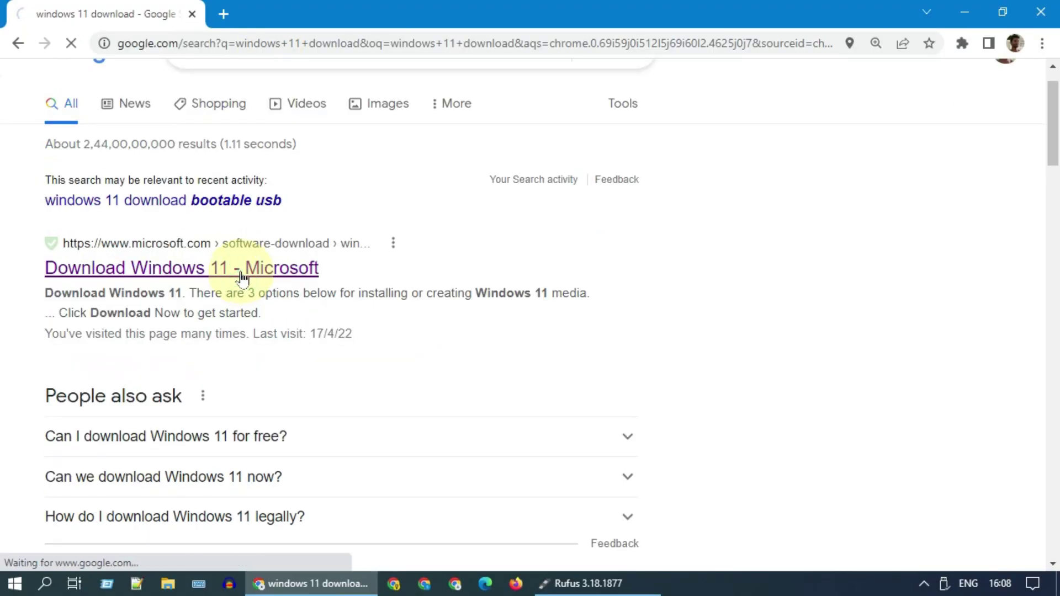
# - Select Windows 11 (multi-edition ISO) under Download Windows 11 Disk Image and request it
pyautogui.moveTo(1055, 160); pyautogui.dragTo(1053, 367)
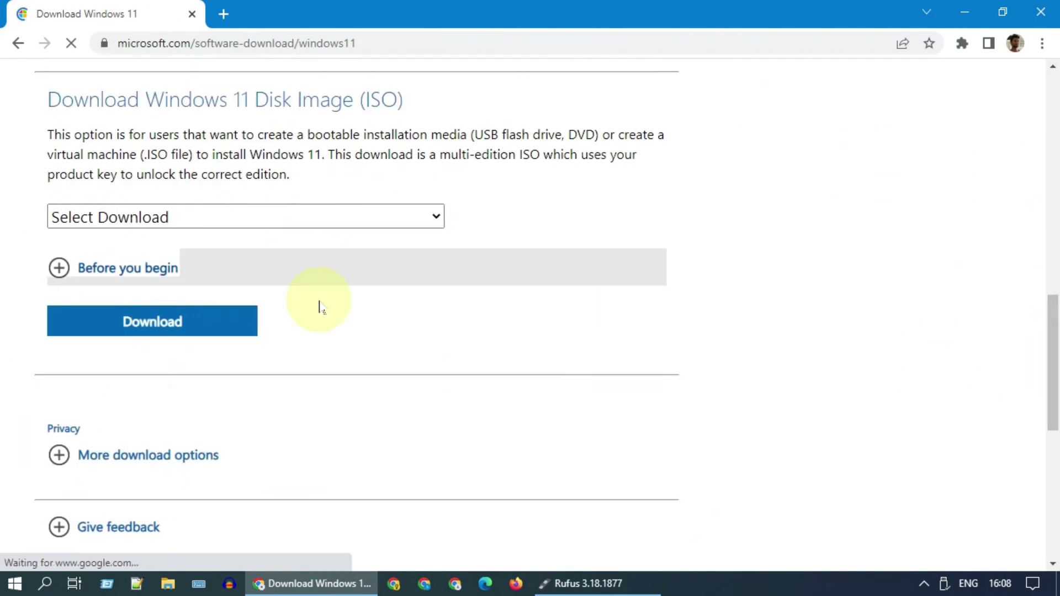
pyautogui.click(346, 220)
pyautogui.click(326, 263)
pyautogui.click(213, 330)
# - Confirm English (United States) as the product language and start the 64-bit download
pyautogui.scroll(-2, 211, 330)
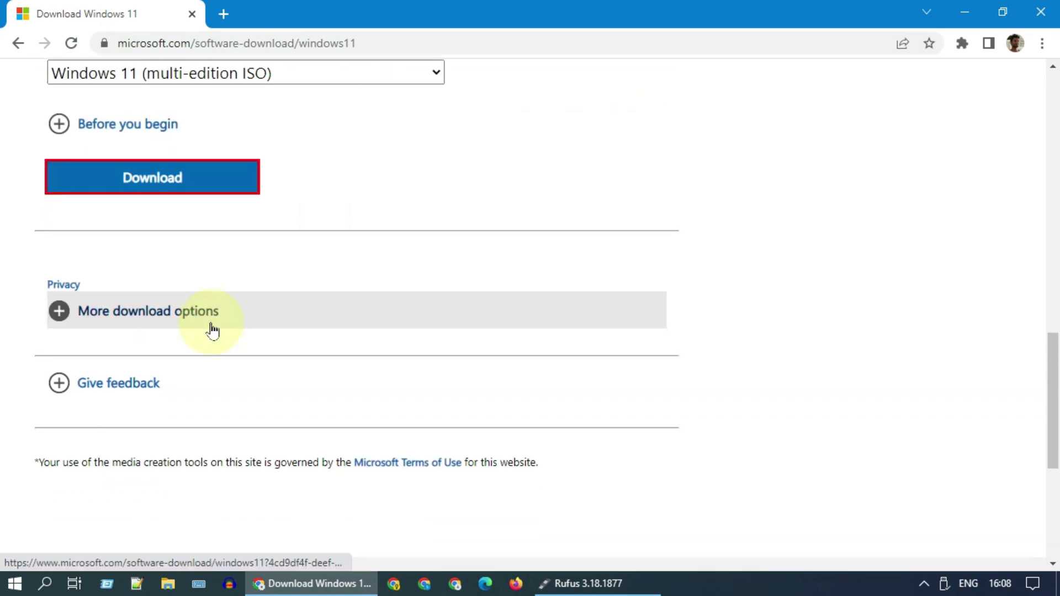
pyautogui.click(350, 341)
pyautogui.scroll(-1, 242, 263)
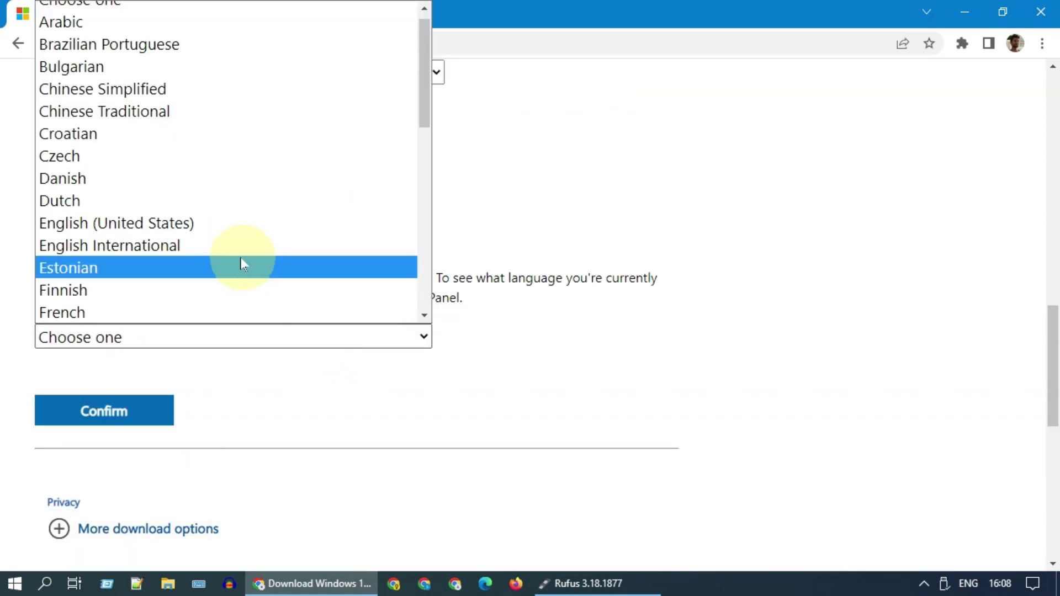
pyautogui.click(243, 222)
pyautogui.click(134, 413)
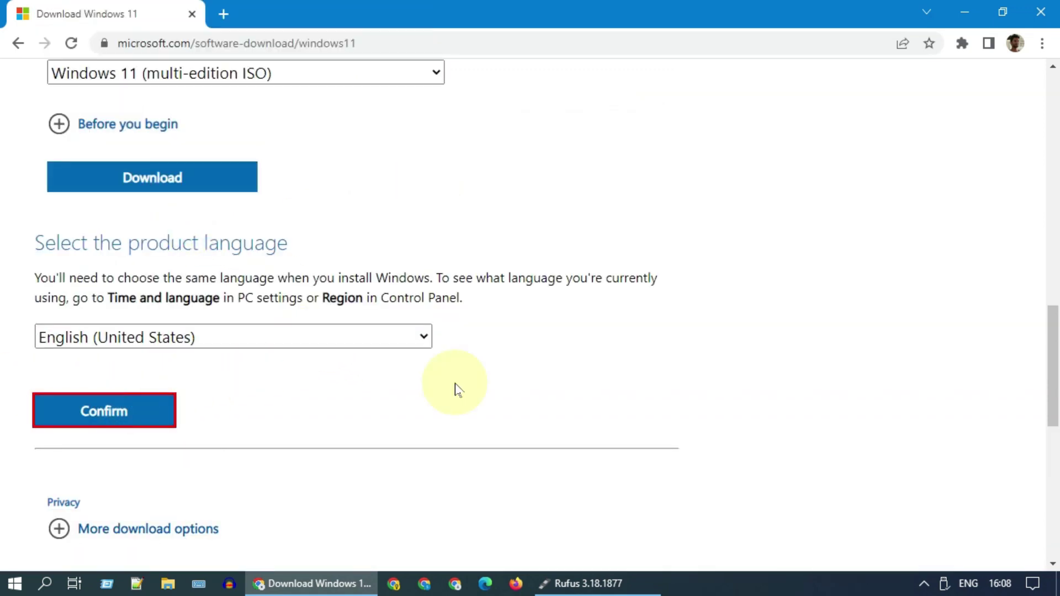
pyautogui.click(148, 195)
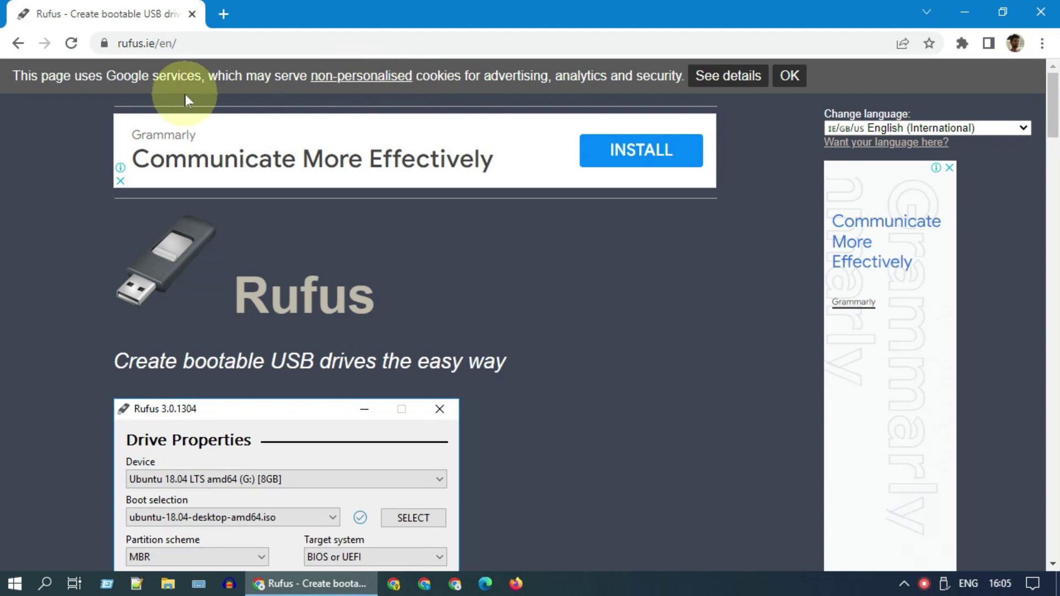
# - Download Rufus 3.18 from rufus.ie, dismiss the ad, and run rufus-3.18.exe
pyautogui.click(166, 44)
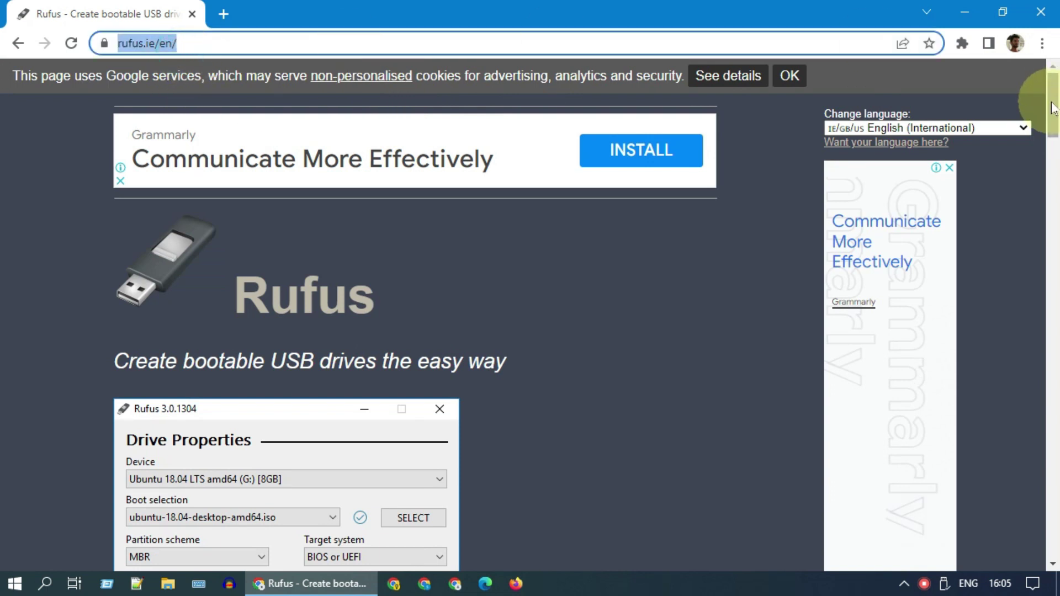
pyautogui.moveTo(1052, 108); pyautogui.dragTo(1050, 218)
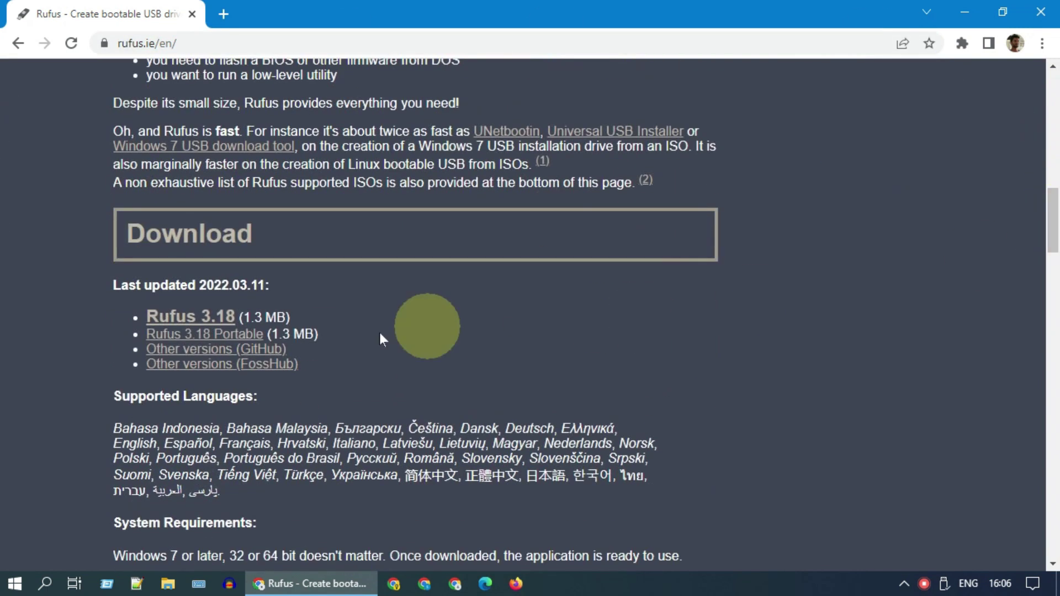
pyautogui.click(204, 326)
pyautogui.click(573, 381)
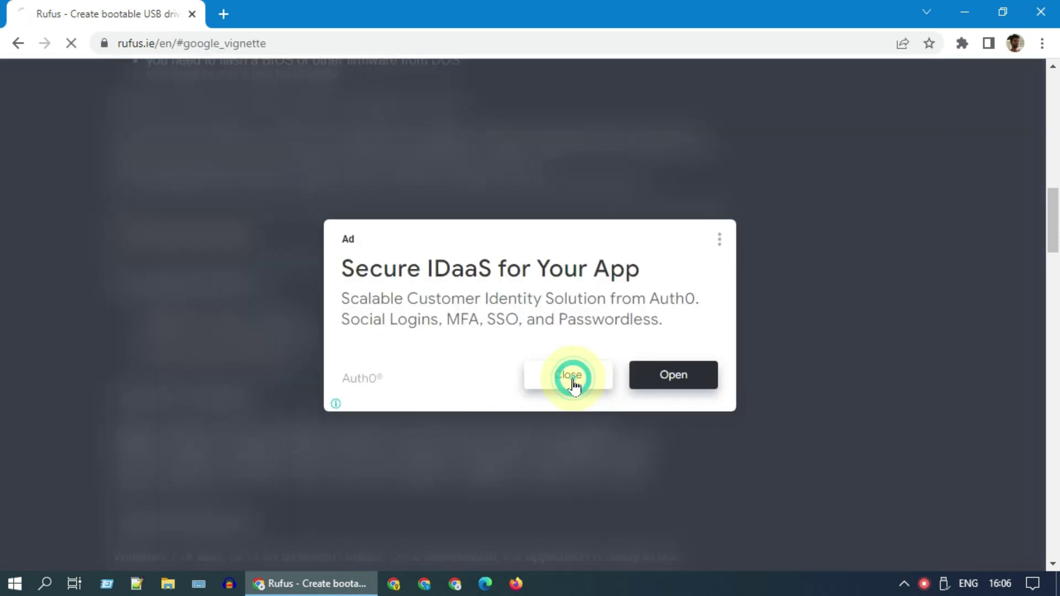
pyautogui.click(121, 551)
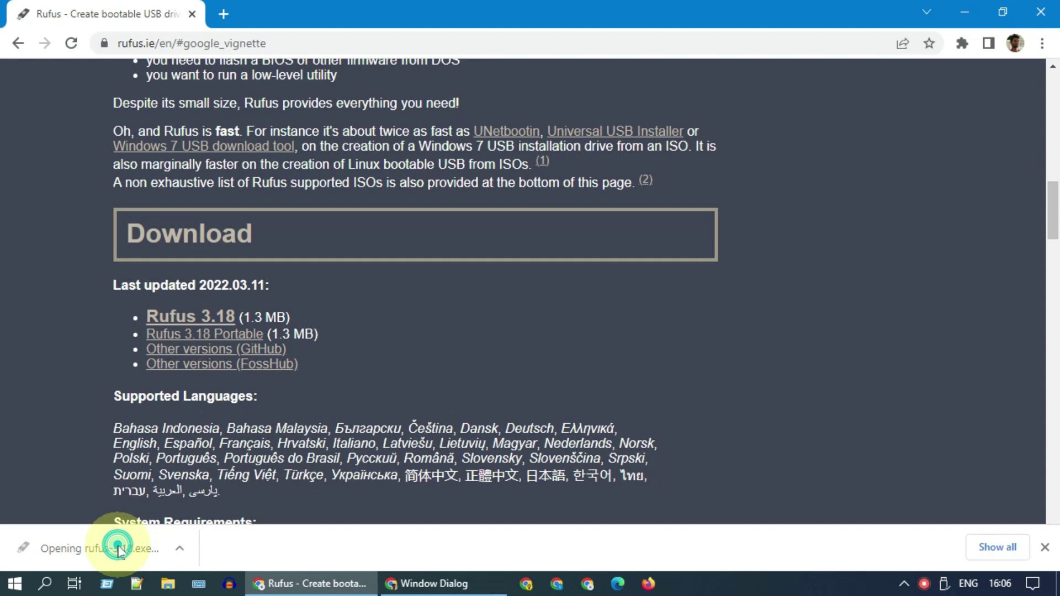
pyautogui.click(578, 318)
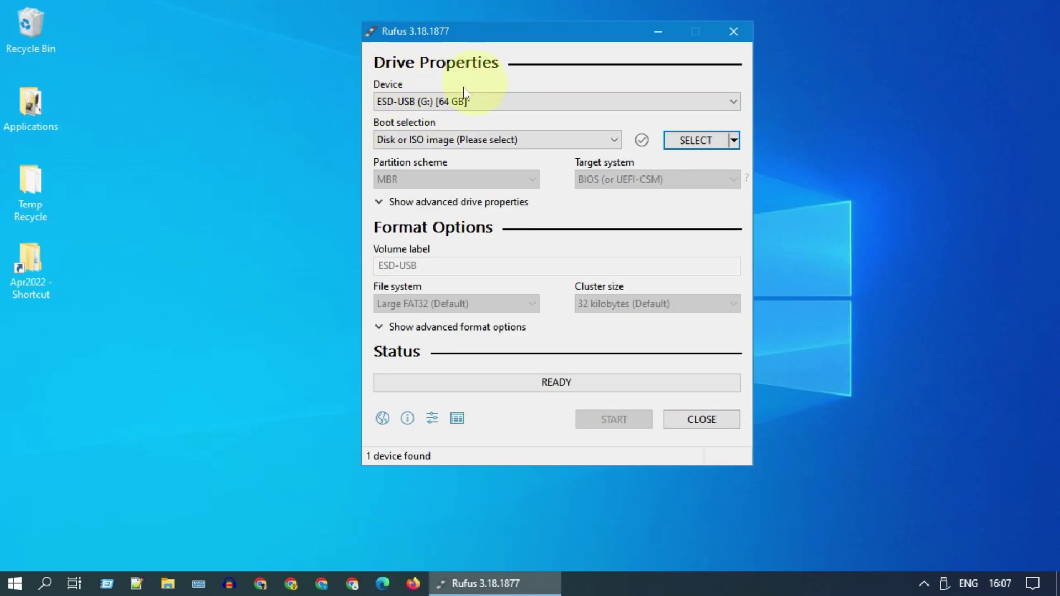
# - Choose the 64 GB ESD-USB (G:) device and load Win11_English_x64v1.iso as the boot image
pyautogui.click(733, 102)
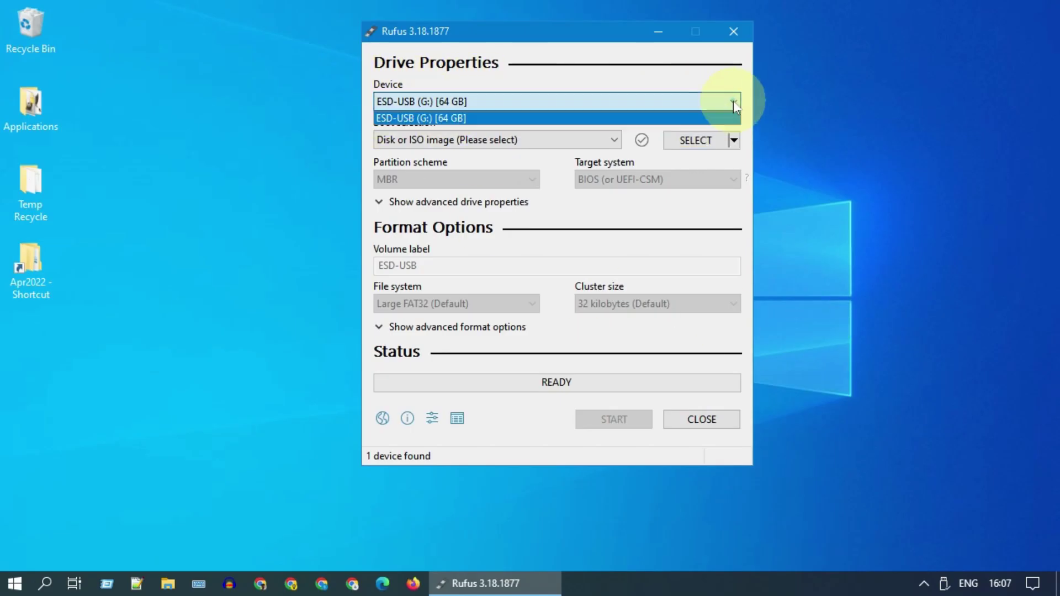
pyautogui.click(430, 118)
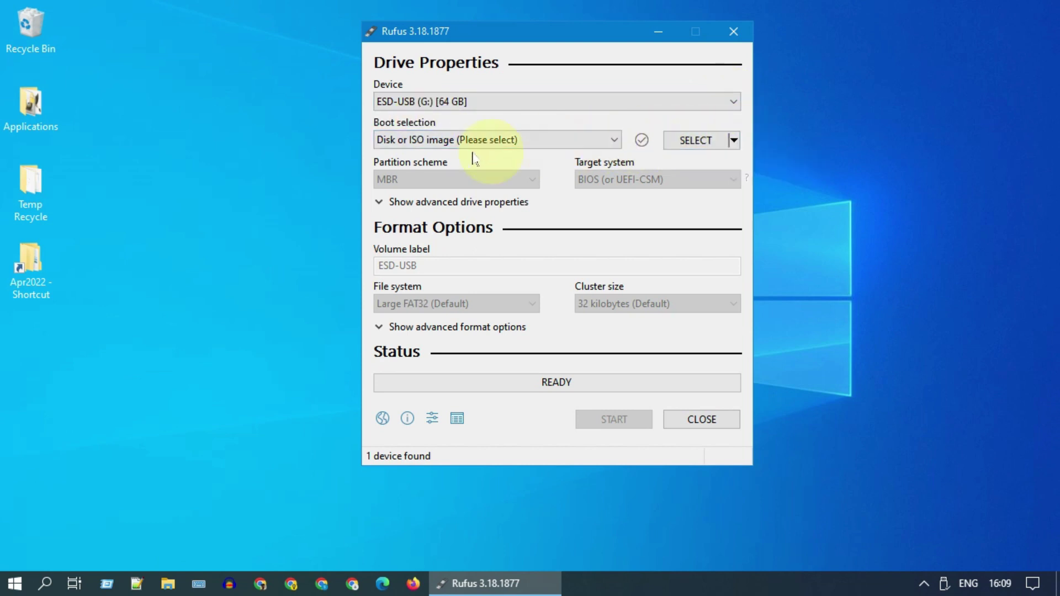
pyautogui.click(724, 141)
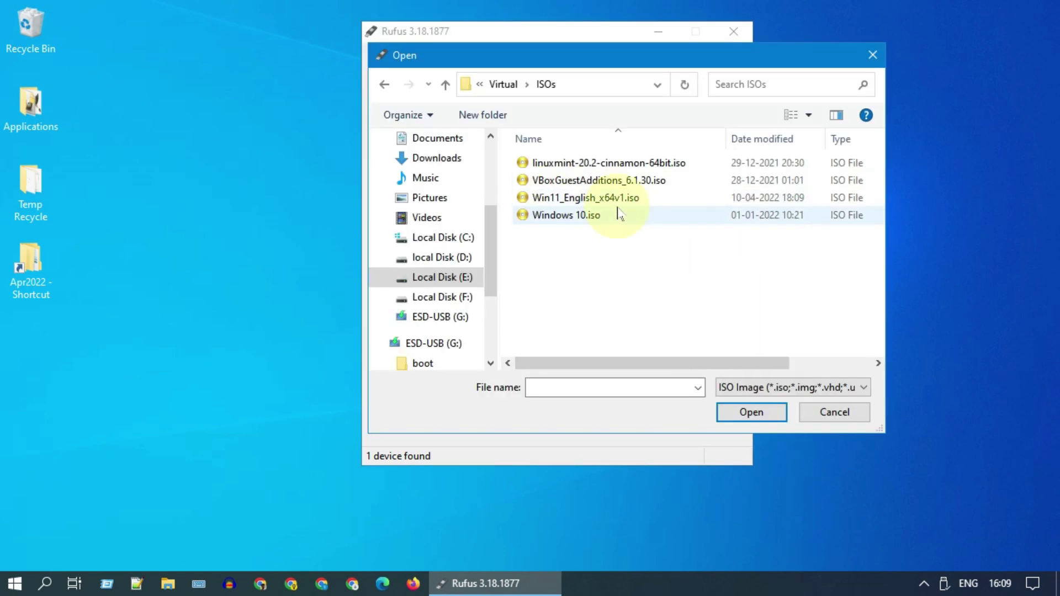
pyautogui.click(607, 198)
pyautogui.click(751, 412)
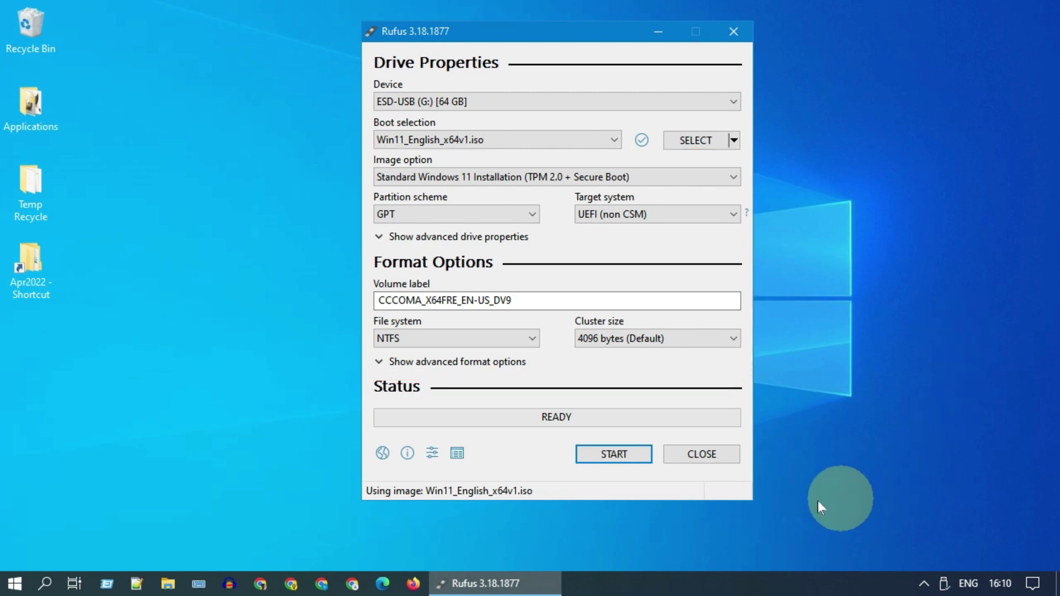
# - Write the Windows 11 ISO to the USB drive, accepting that all its data will be erased
pyautogui.click(622, 462)
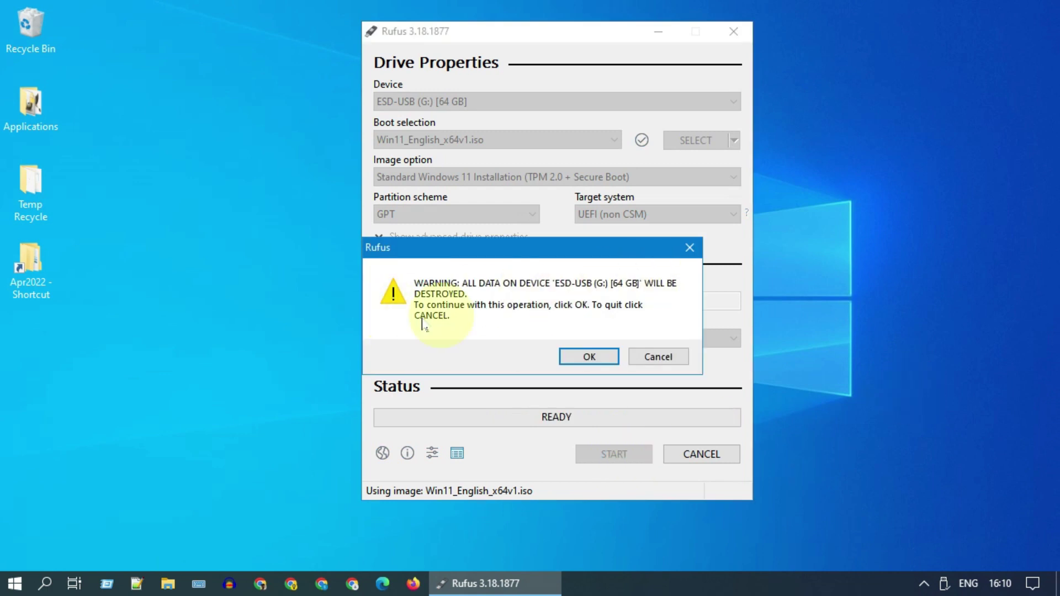
pyautogui.click(601, 358)
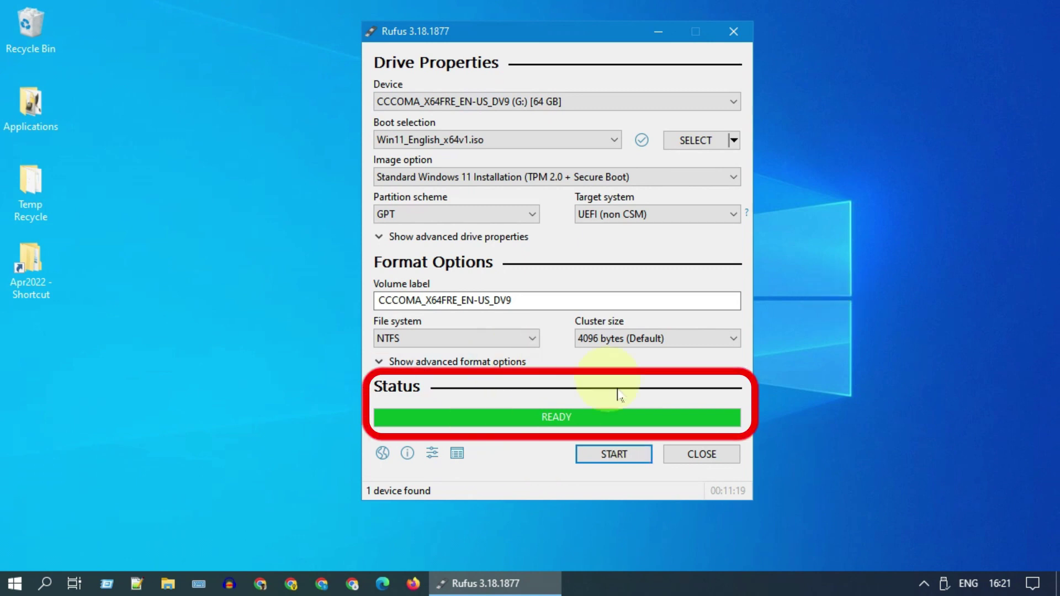
# - Close the finished Rufus window and bring up the desktop's right-click menu
pyautogui.click(714, 458)
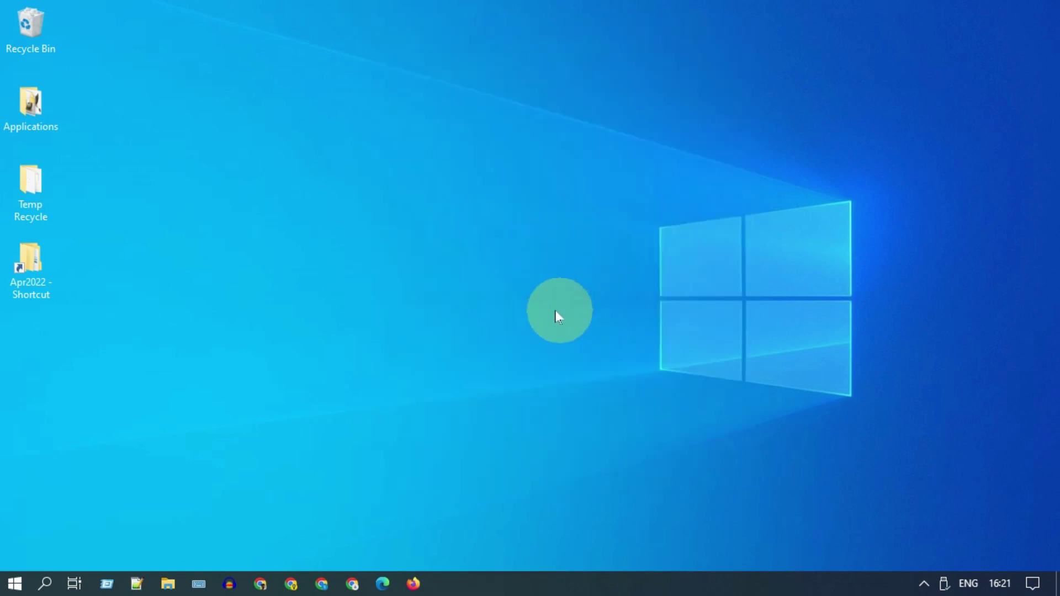
pyautogui.rightClick(551, 309)
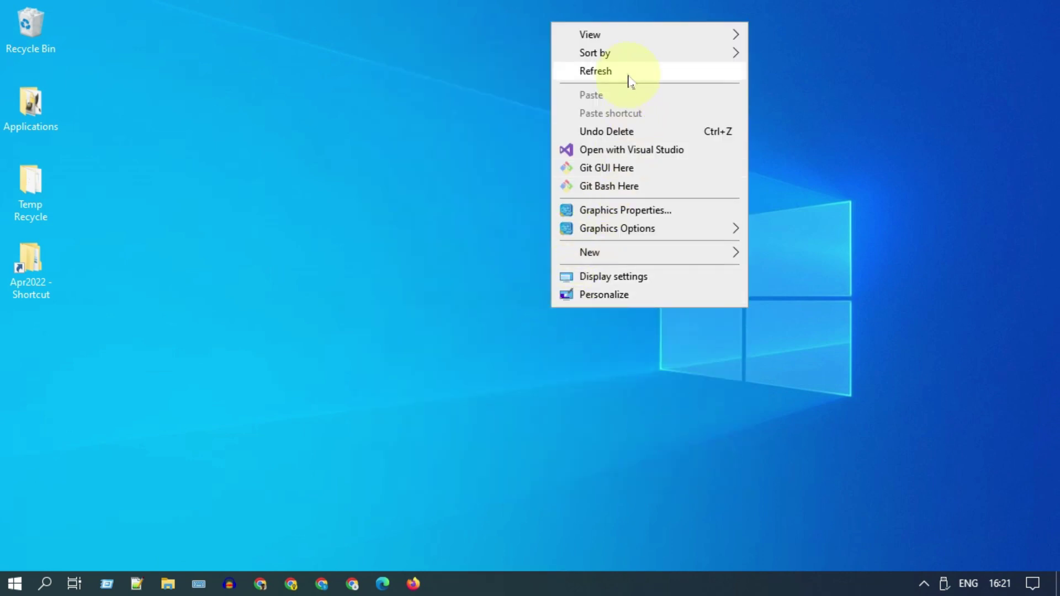